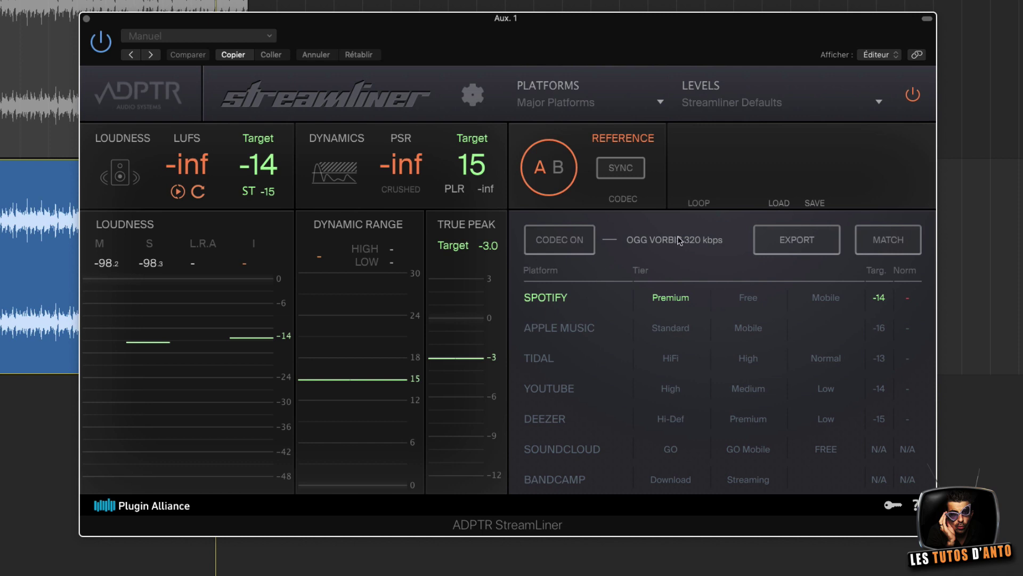
Compare the loudness targets and codecs of the major streaming platforms in StreamLiner, from Spotify through Bandcamp, returning to Spotify.
click(553, 326)
click(529, 308)
click(581, 326)
click(571, 360)
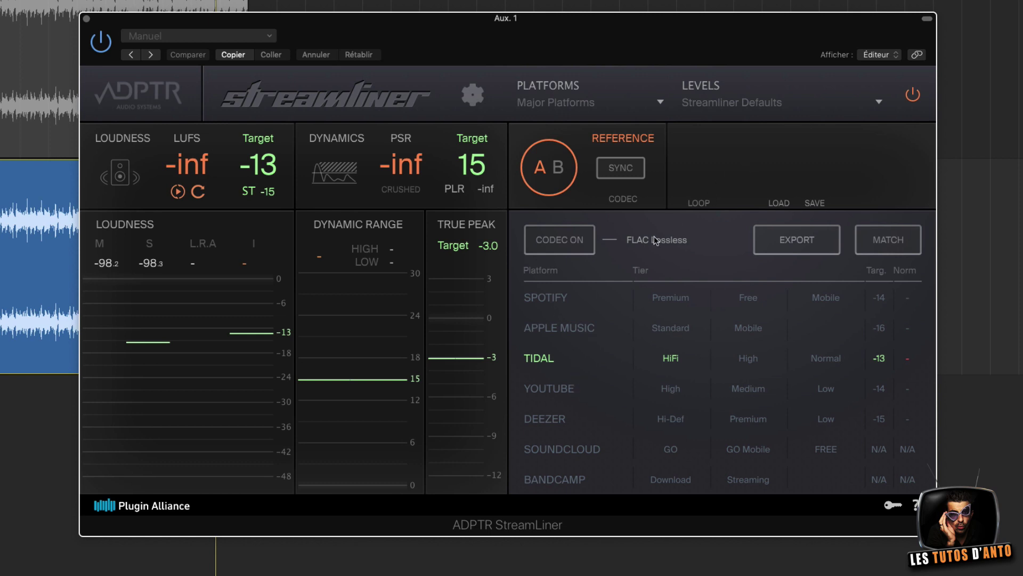
click(573, 383)
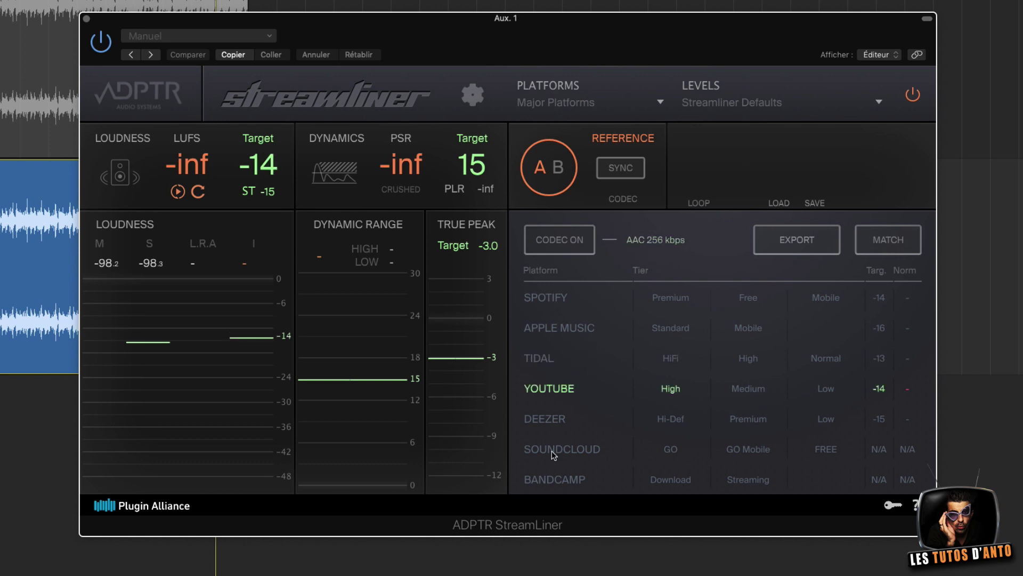
click(557, 425)
click(576, 451)
click(570, 482)
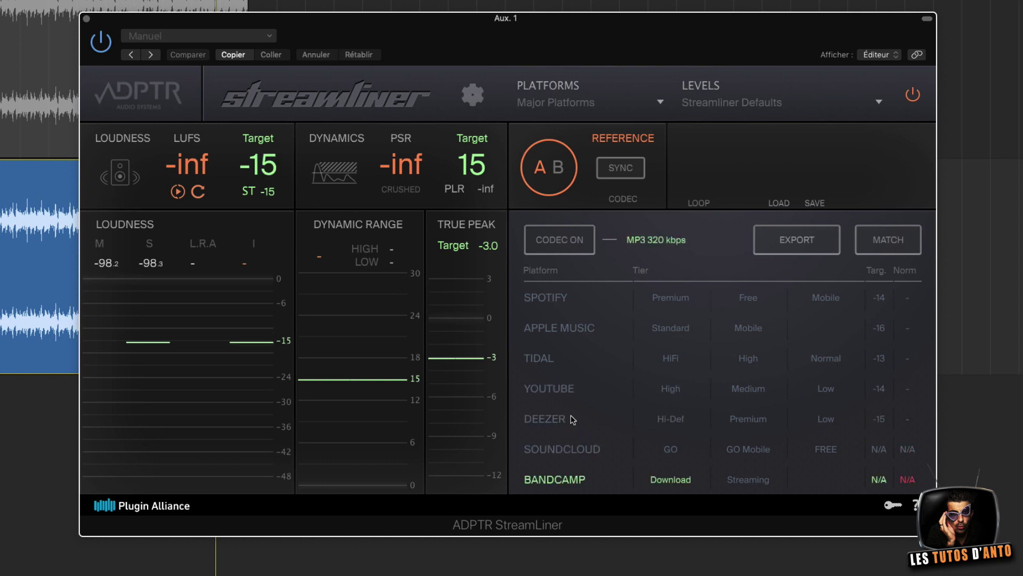
click(558, 308)
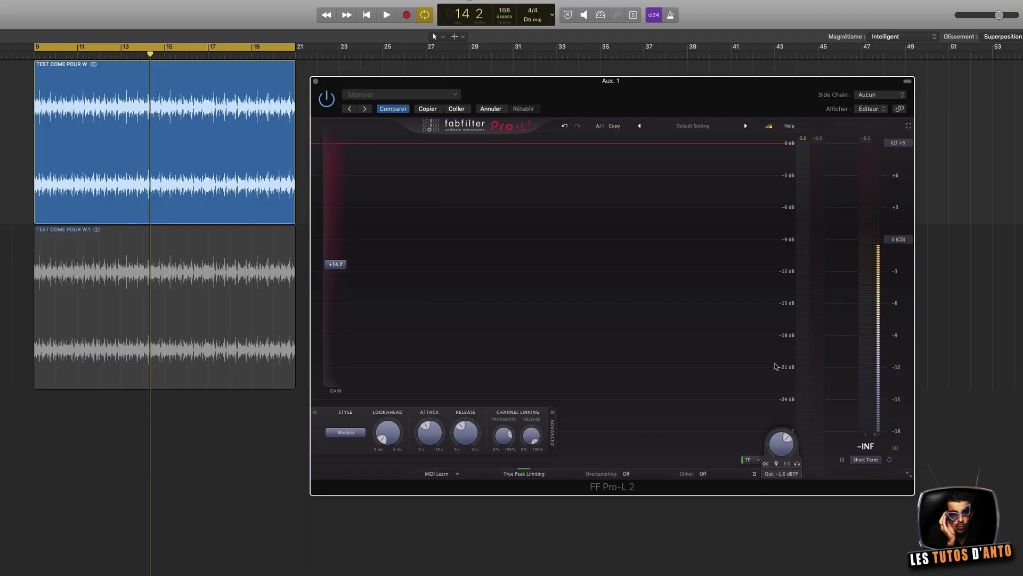
Select the upper TEST COME POUR W audio region and shift the Pro-L 2 window slightly away from it.
click(104, 88)
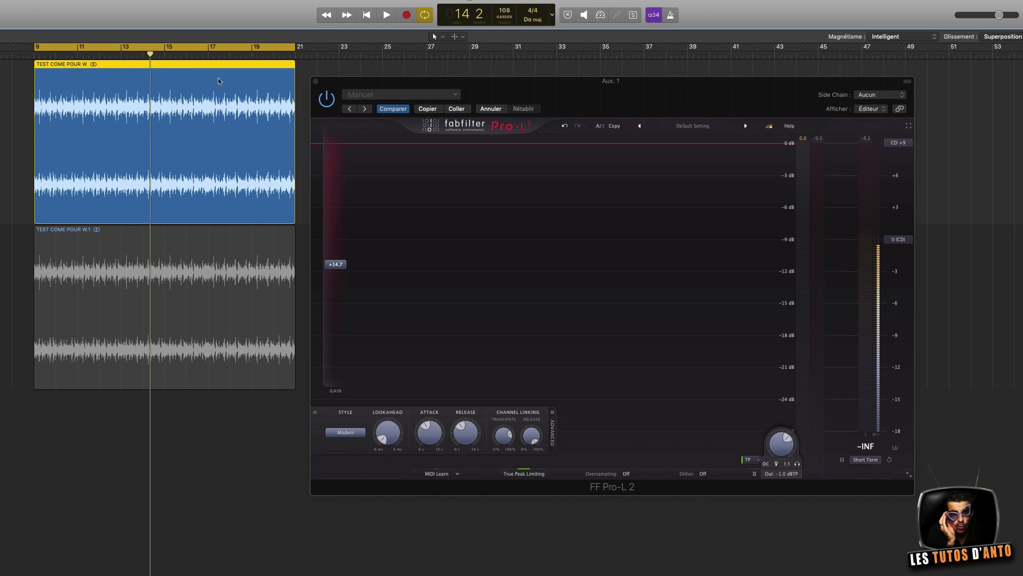
drag(486, 82, 504, 73)
mouse_move(360, 256)
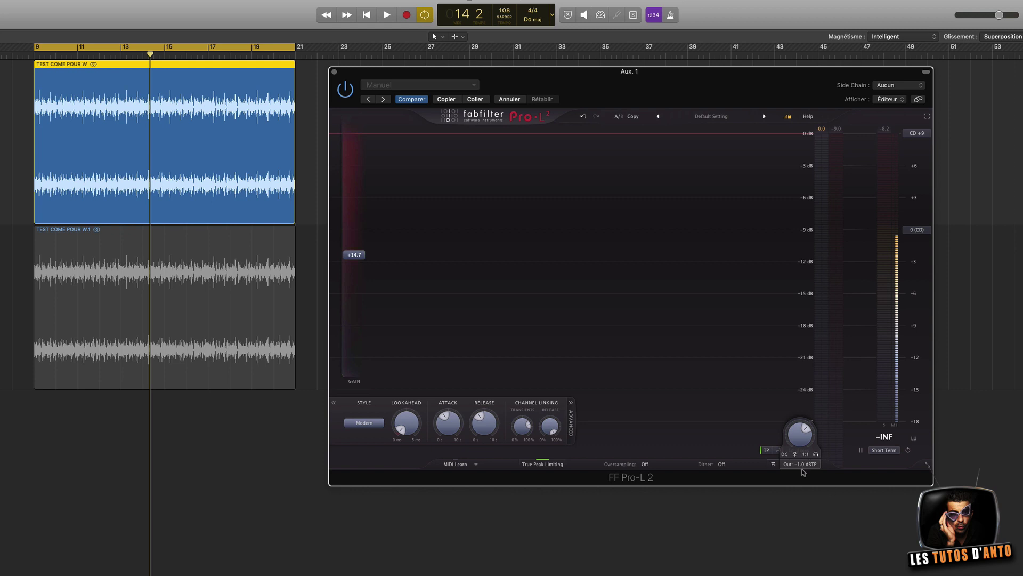
Switch True Peak Limiting off and back on in Pro-L 2, and set Oversampling to 4x.
click(545, 465)
click(546, 466)
mouse_move(813, 471)
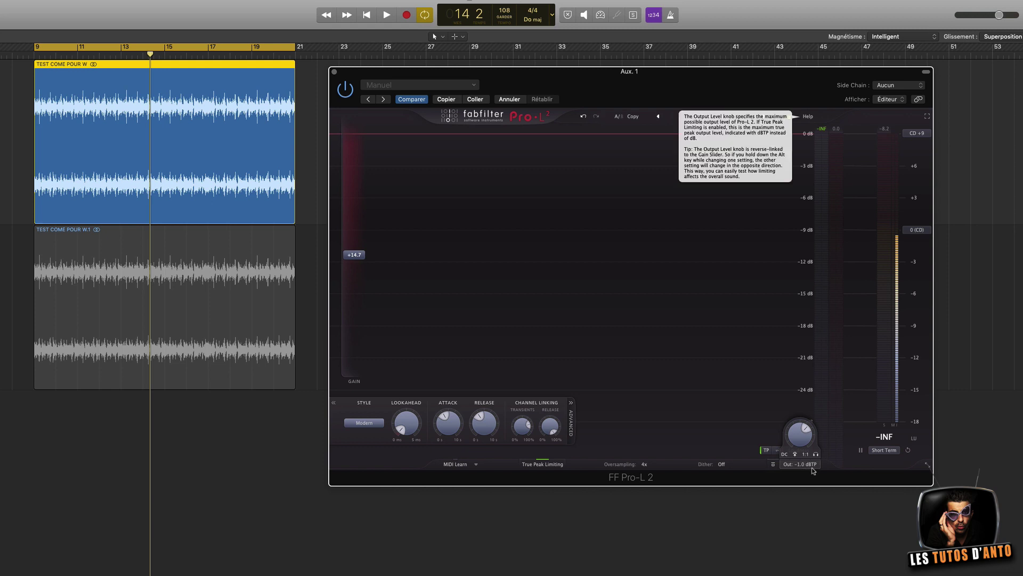
Reset the limiter gain to 0, raise it to about +14.7 dB during playback, and start a bounce of the project.
double_click(355, 254)
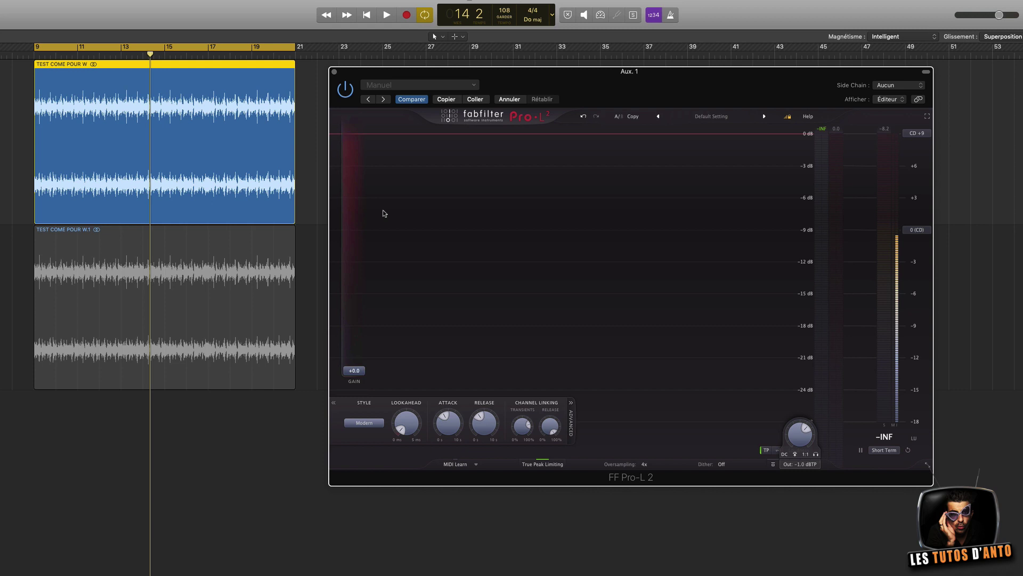
mouse_move(346, 347)
mouse_move(356, 372)
key(space)
drag(356, 372, 371, 255)
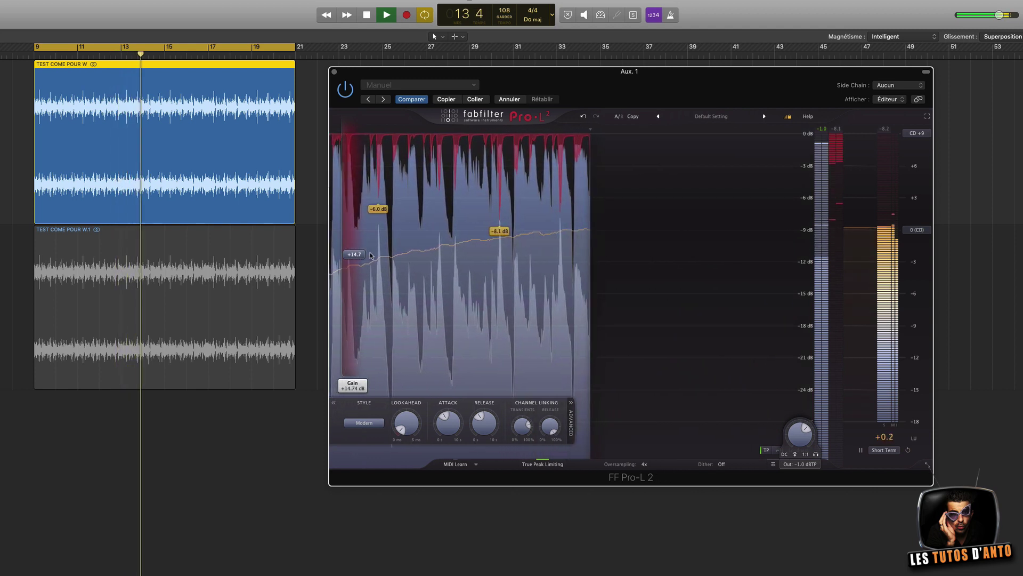
key(space)
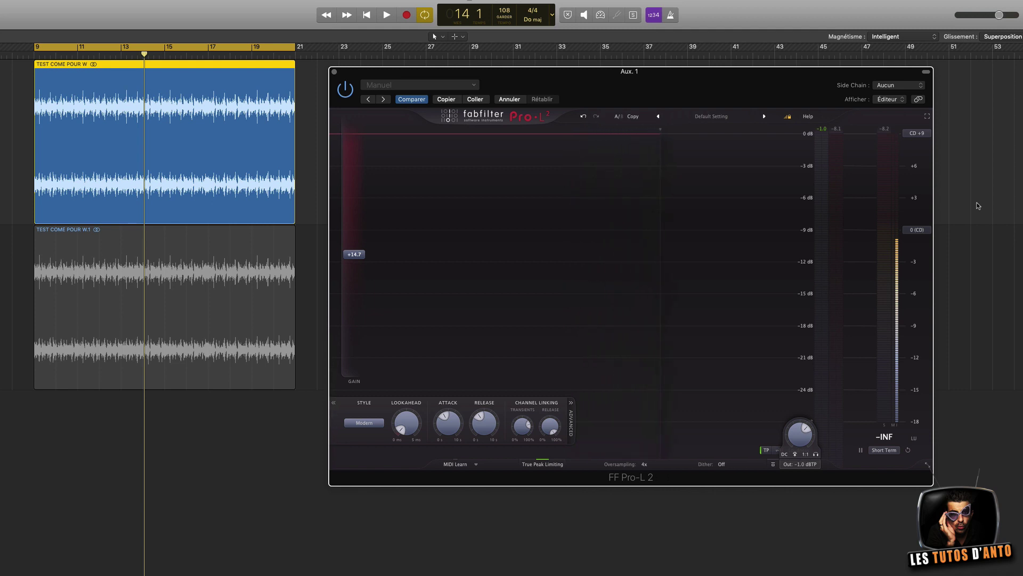
key(super+b)
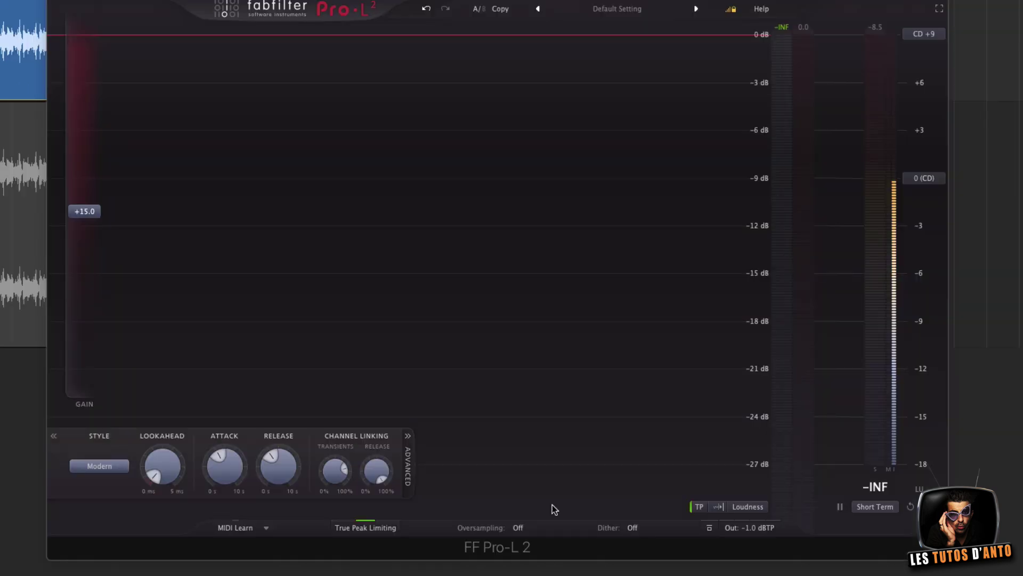
View the limiter's oversampling options without changing them, and switch to Expose to examine the loudness and true peak analysis of the bounced files.
click(519, 528)
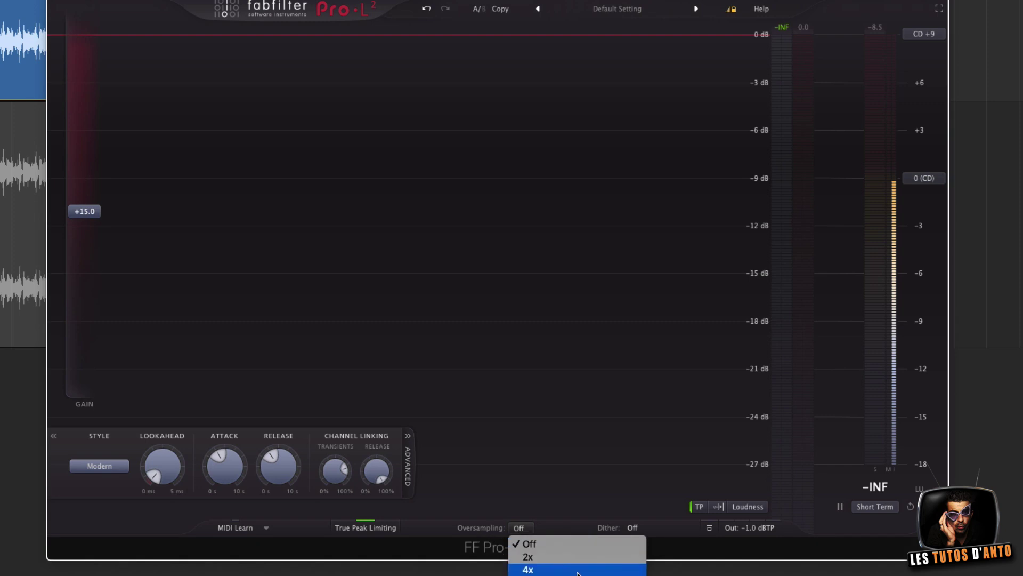
click(430, 529)
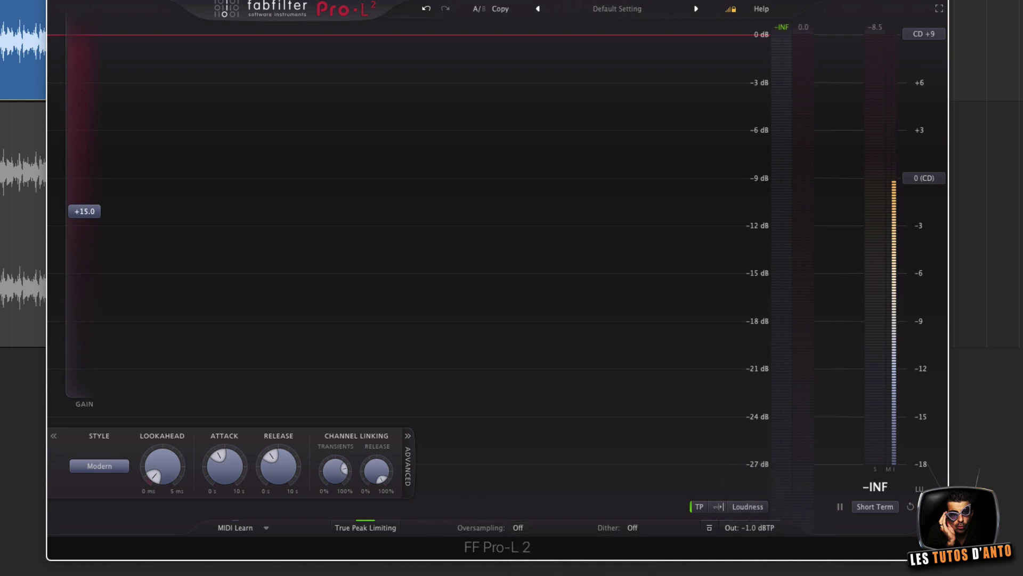
key(super+Tab)
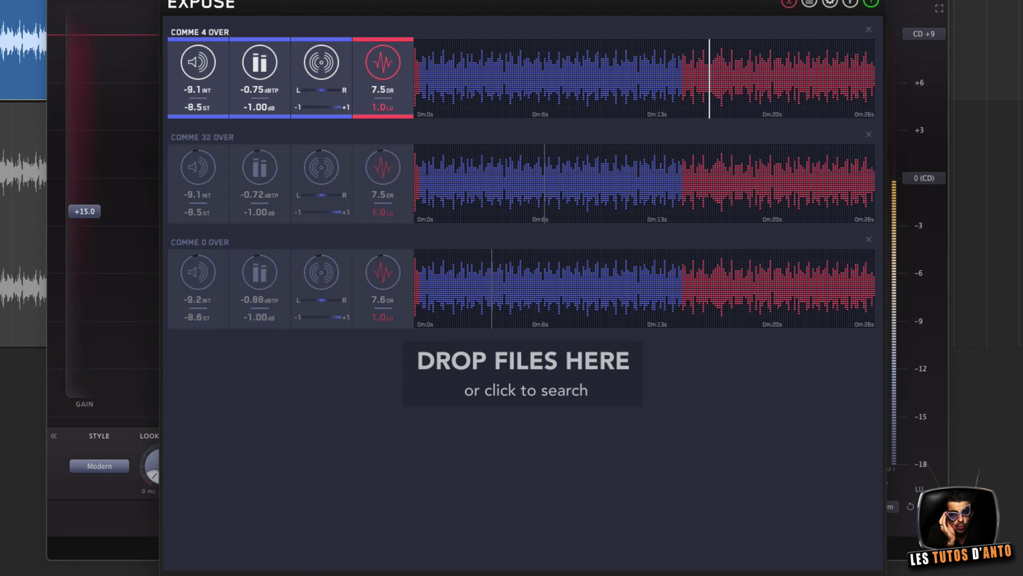
drag(772, 8, 1022, 95)
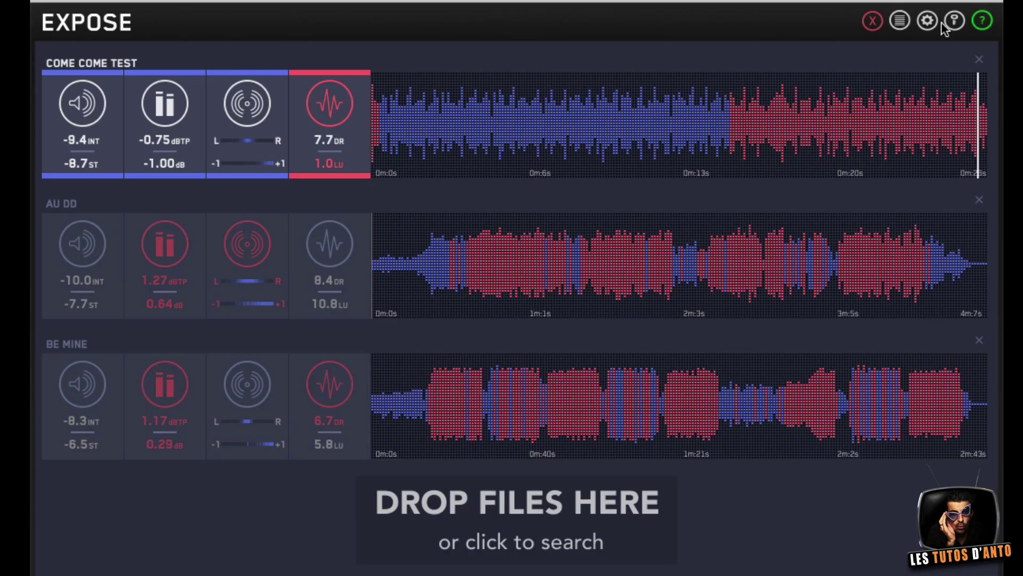
click(532, 122)
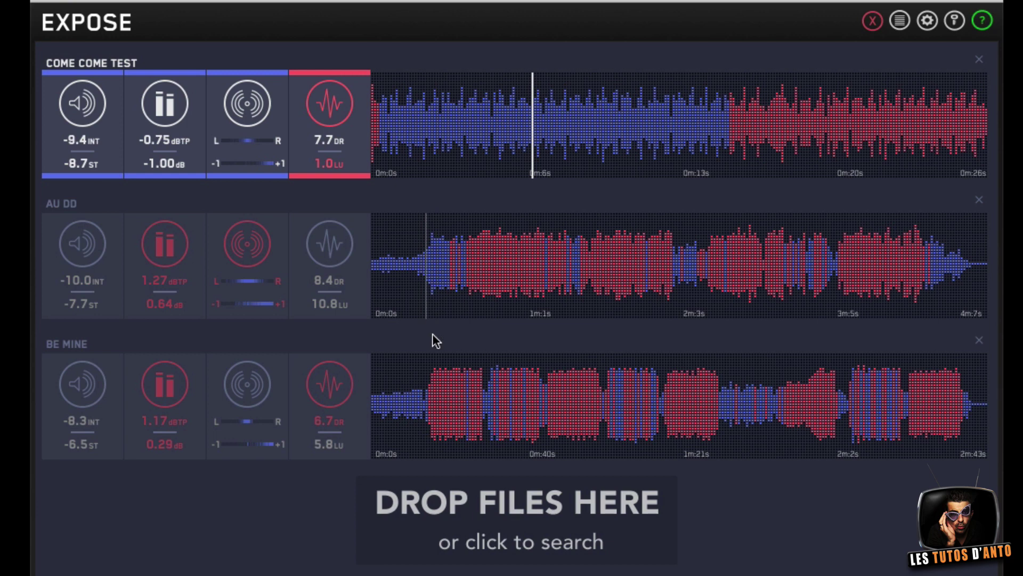
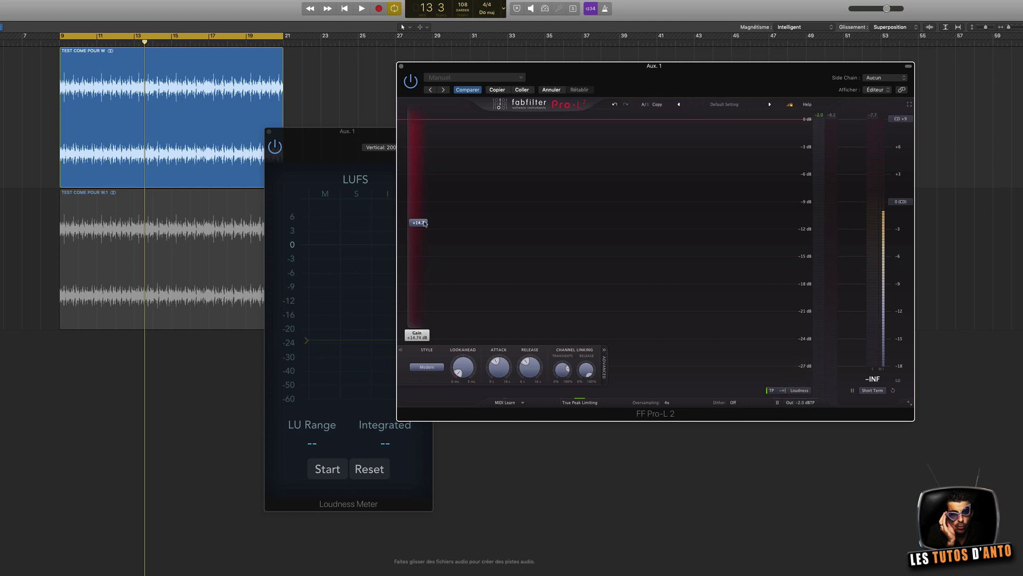
Set the Pro-L 2 gain to +14.1 dB and its output level to 0.0 dBTP, keeping True Peak Limiting on.
double_click(418, 222)
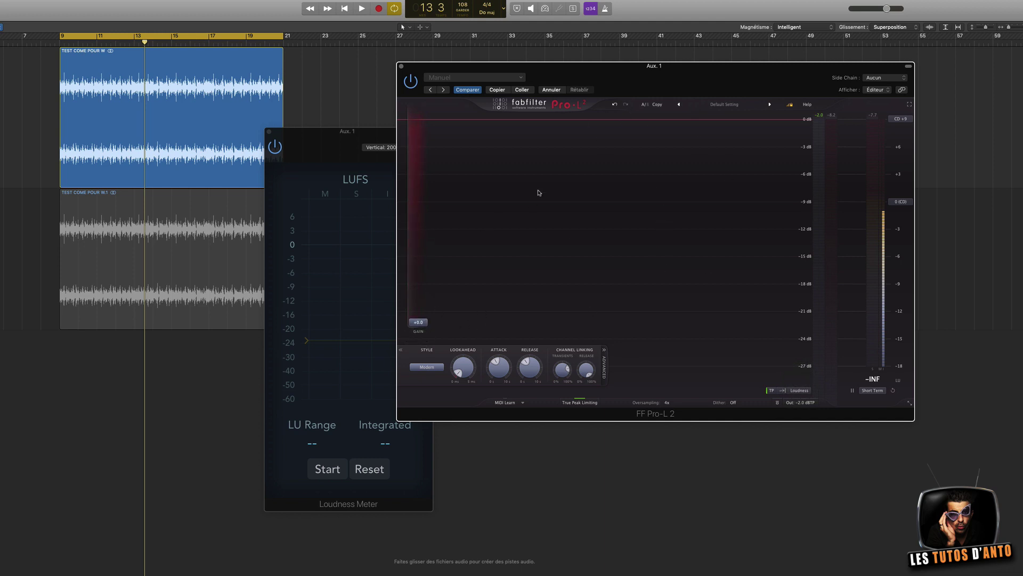
drag(419, 322, 426, 225)
click(590, 403)
click(591, 403)
mouse_move(805, 407)
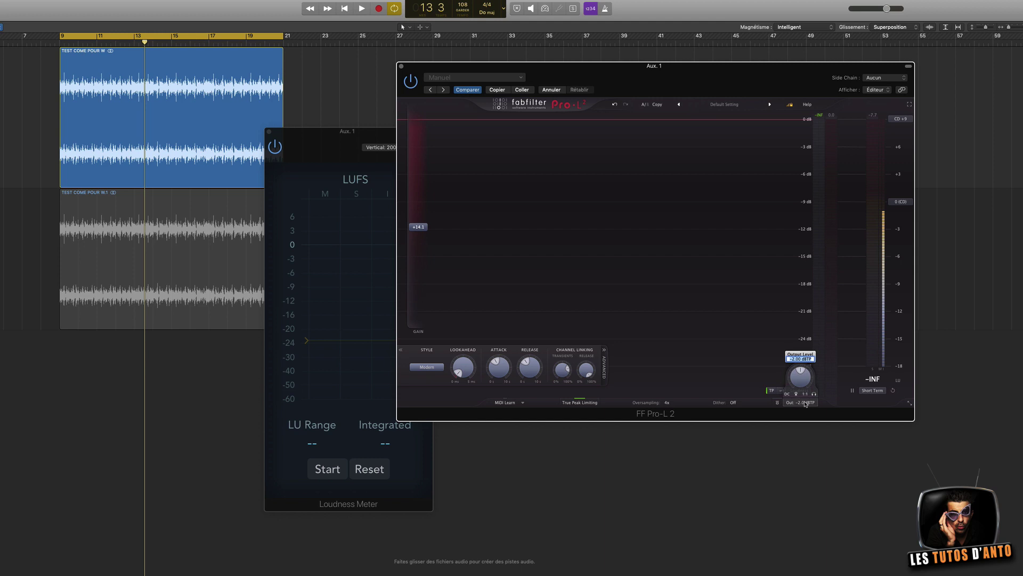
drag(805, 404, 805, 384)
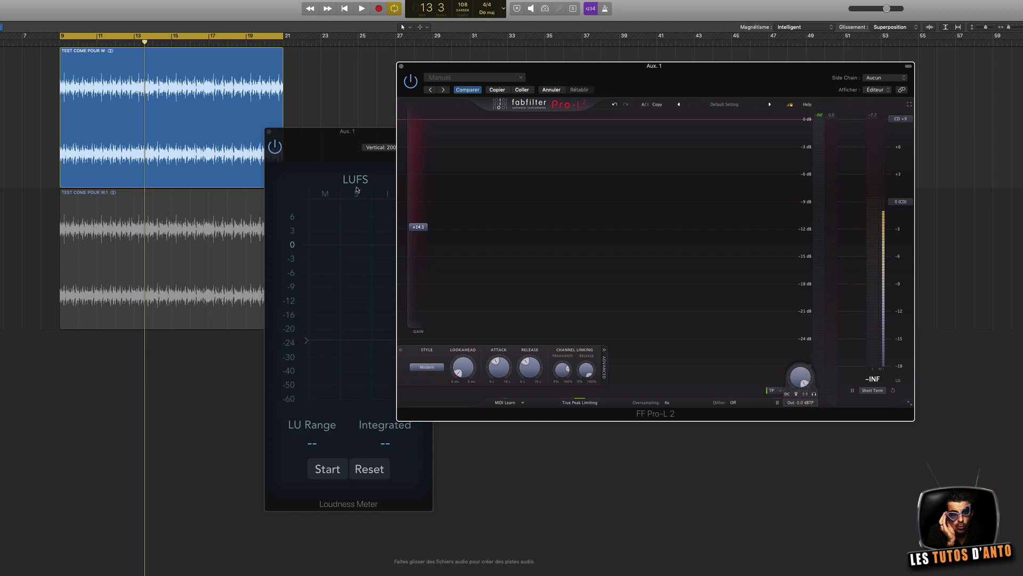
Bring the Loudness Meter forward and play the track to measure its short-term LUFS.
click(361, 132)
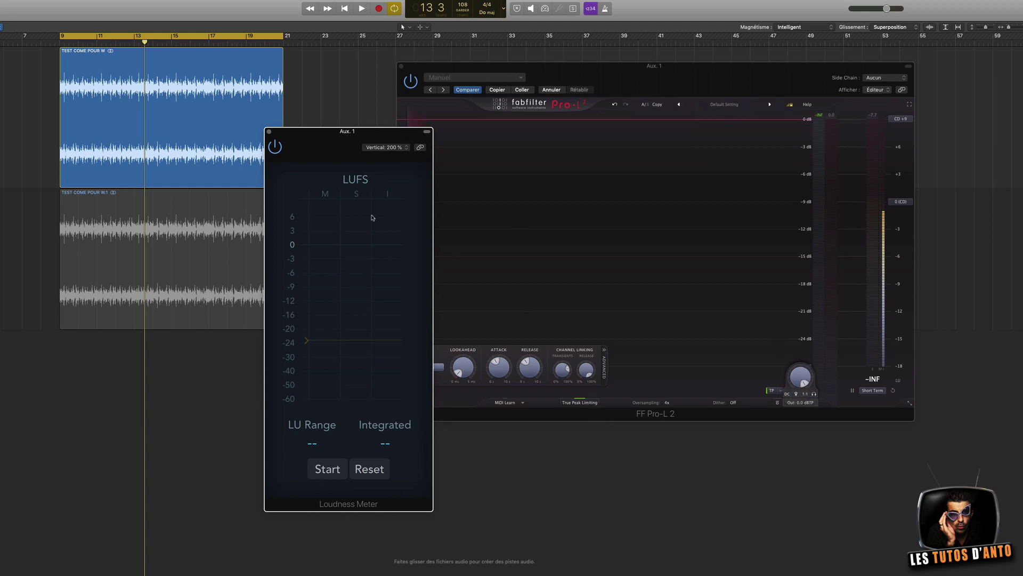
click(337, 62)
key(space)
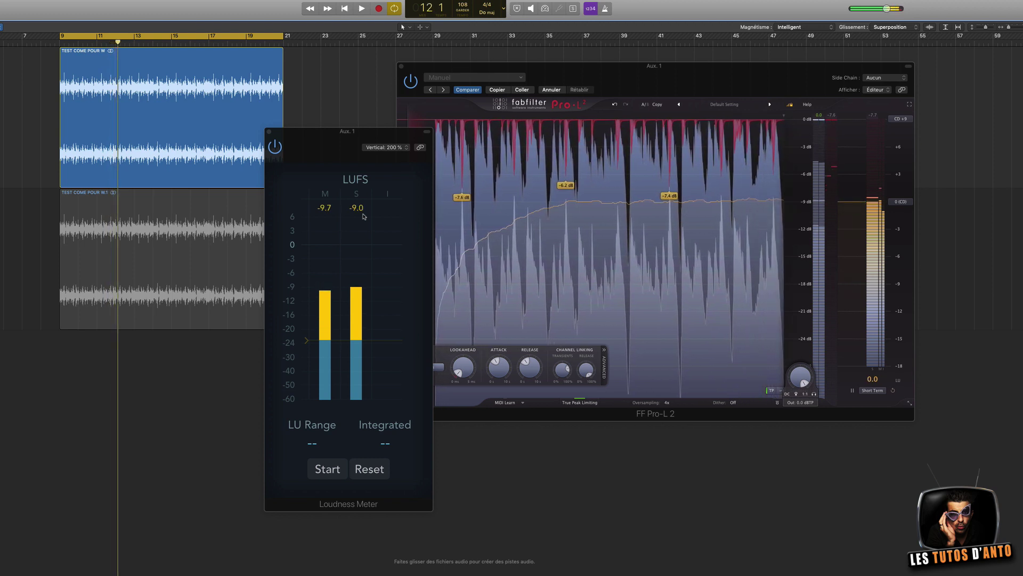
key(space)
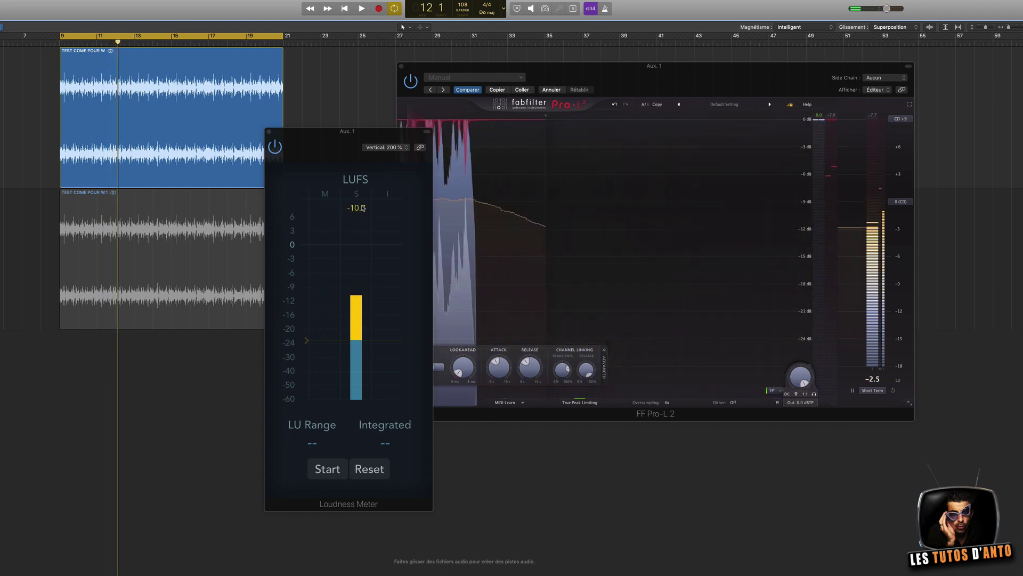
Set the limiter's output level to -1.0 dBTP and play the track to measure its loudness in the Loudness Meter.
click(803, 405)
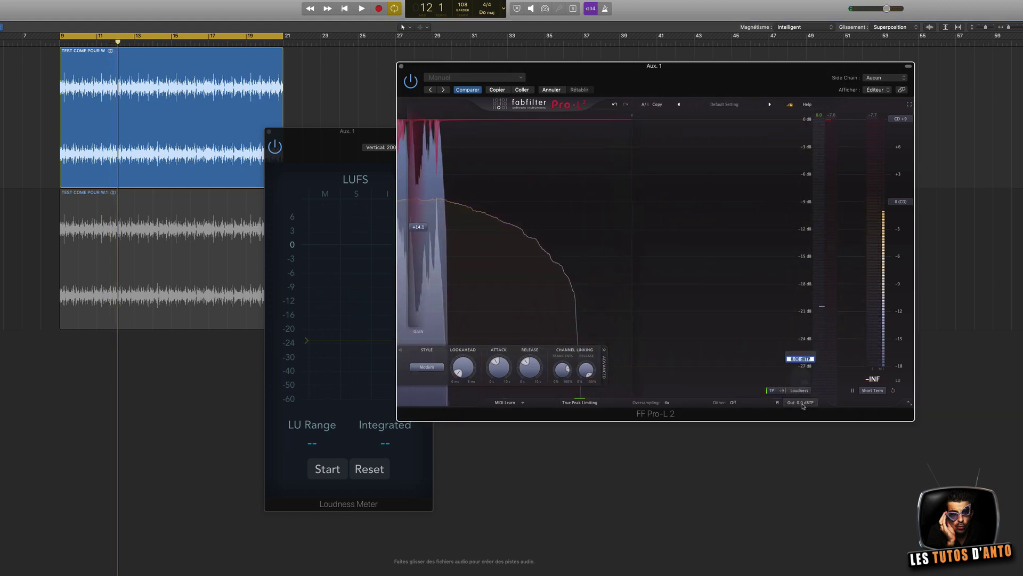
mouse_move(803, 405)
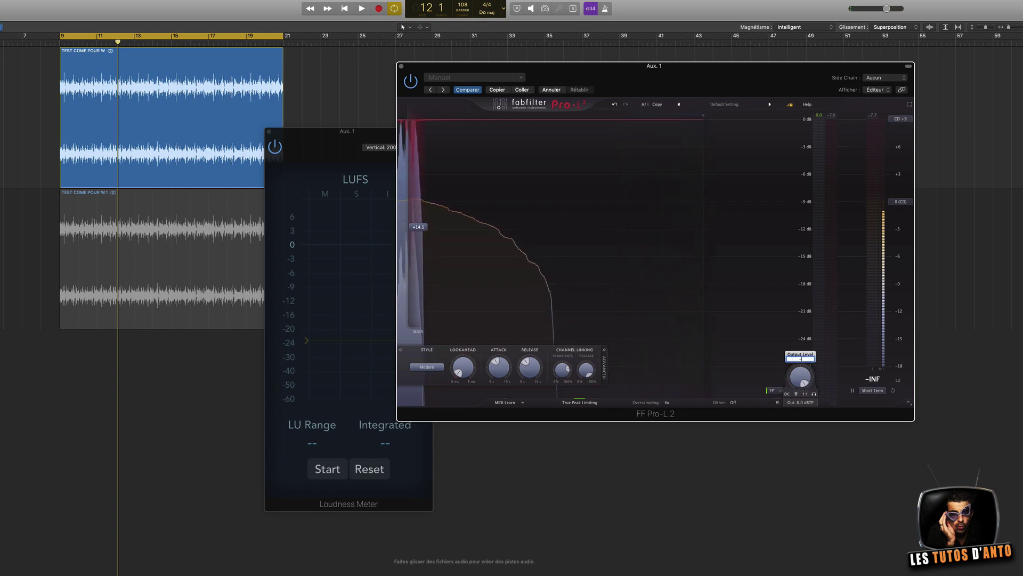
drag(803, 405, 803, 411)
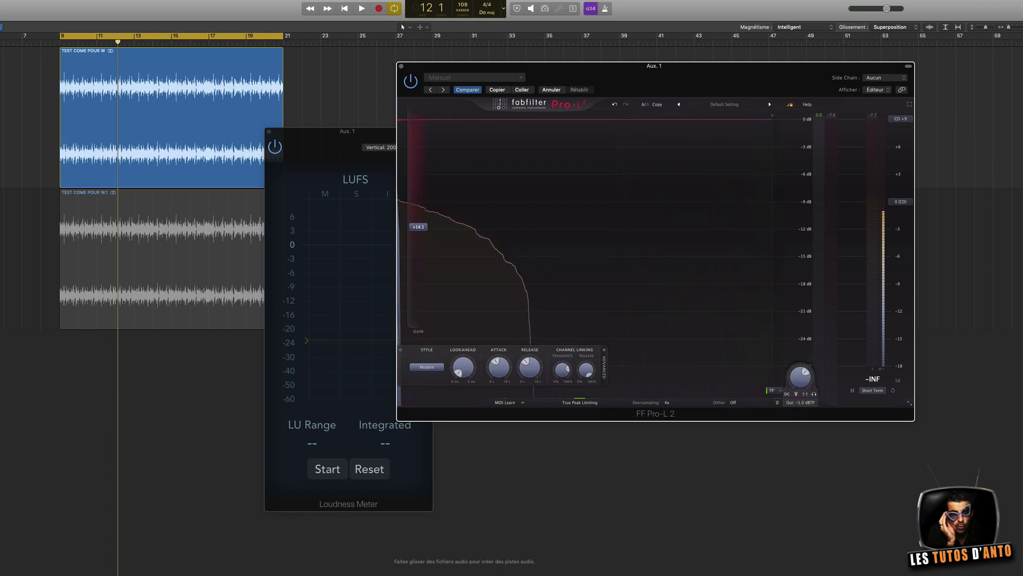
click(352, 134)
key(space)
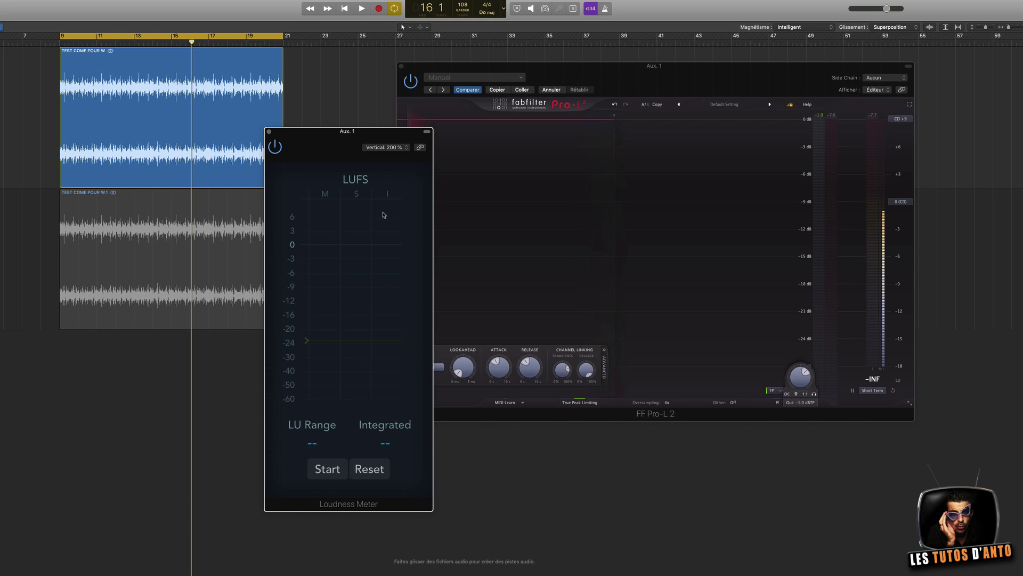
Set the limiter's output level to -2.0 dBTP and measure the playback loudness, moving the Loudness Meter clear of Pro-L 2.
click(802, 404)
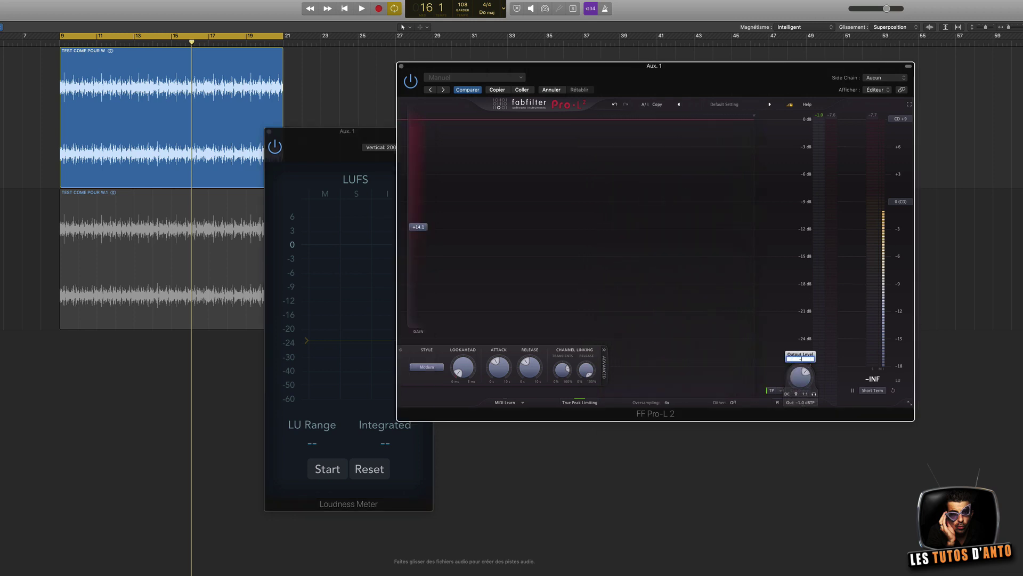
drag(802, 404, 802, 415)
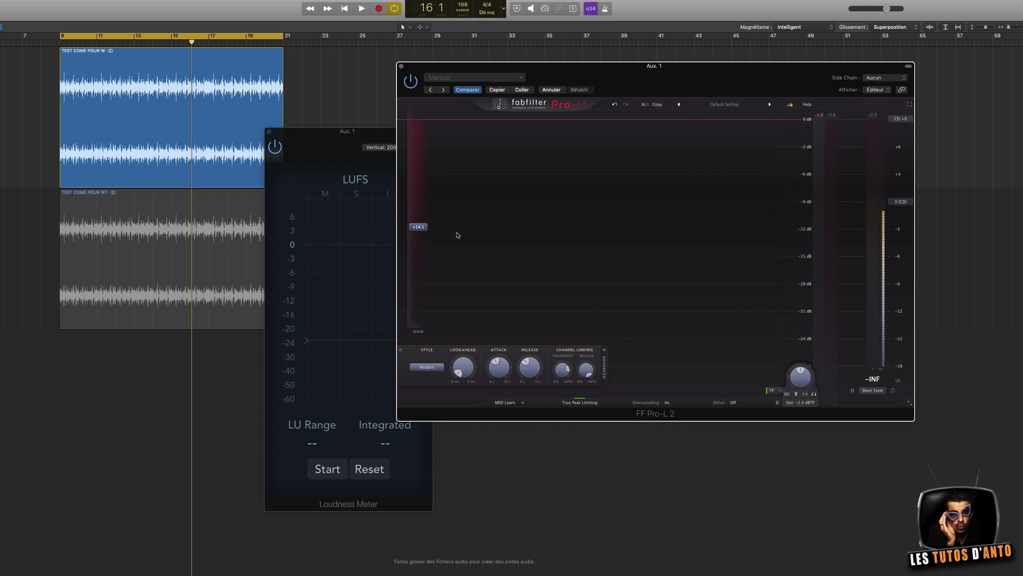
click(373, 137)
key(space)
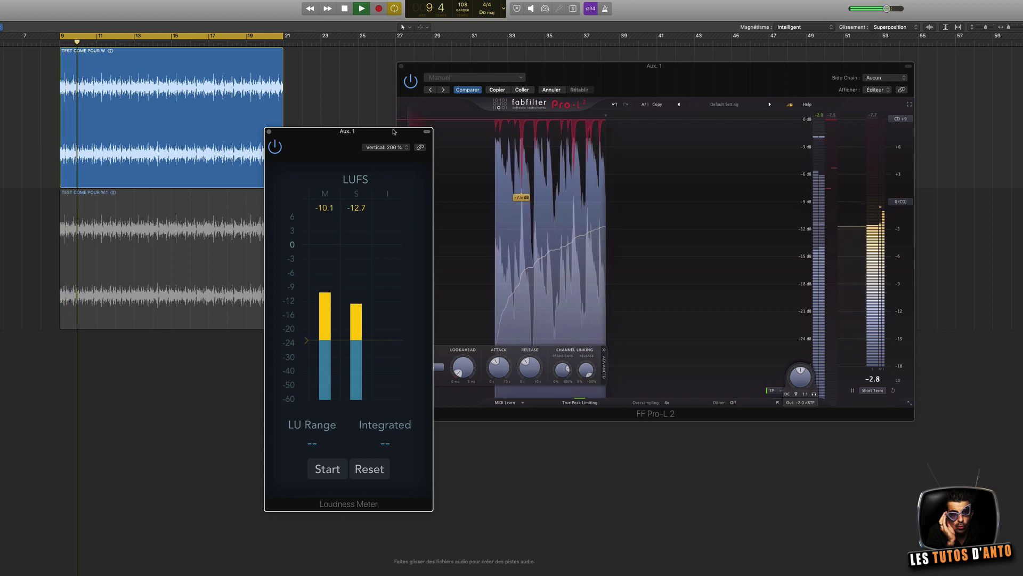
drag(394, 131, 357, 112)
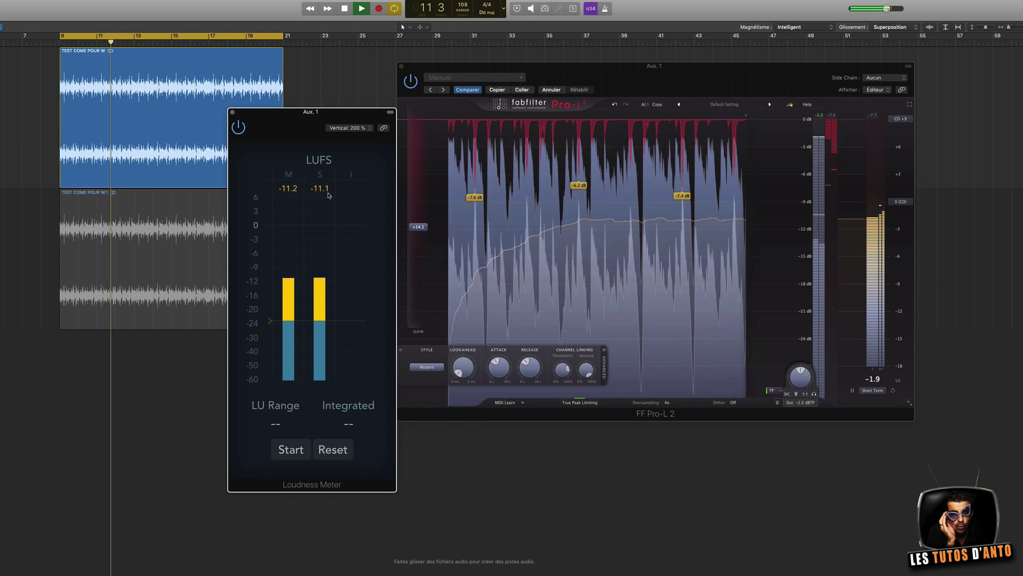
key(space)
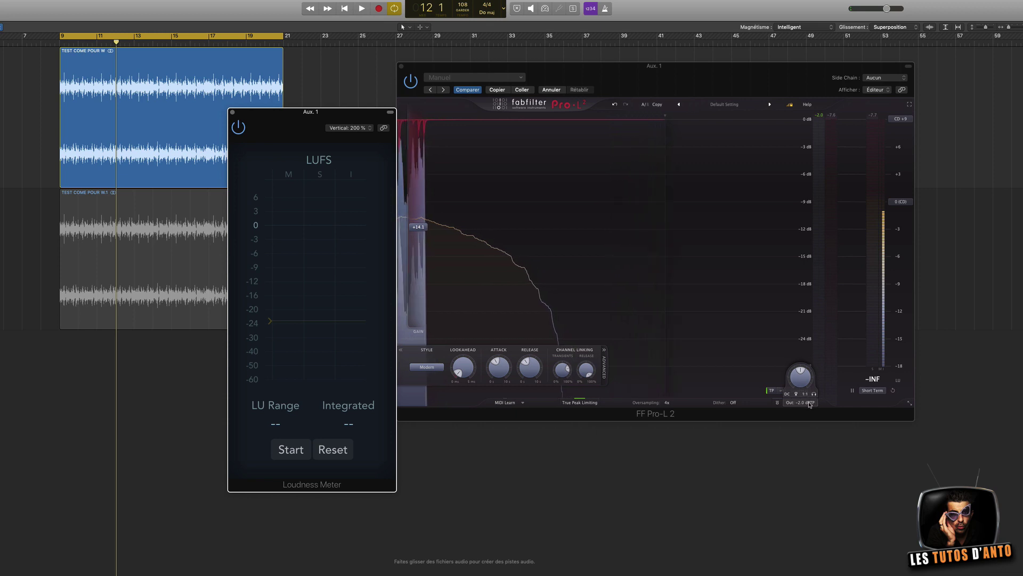
Move the Gain plug-in window below the Pro-L 2 window so both are visible.
mouse_move(809, 405)
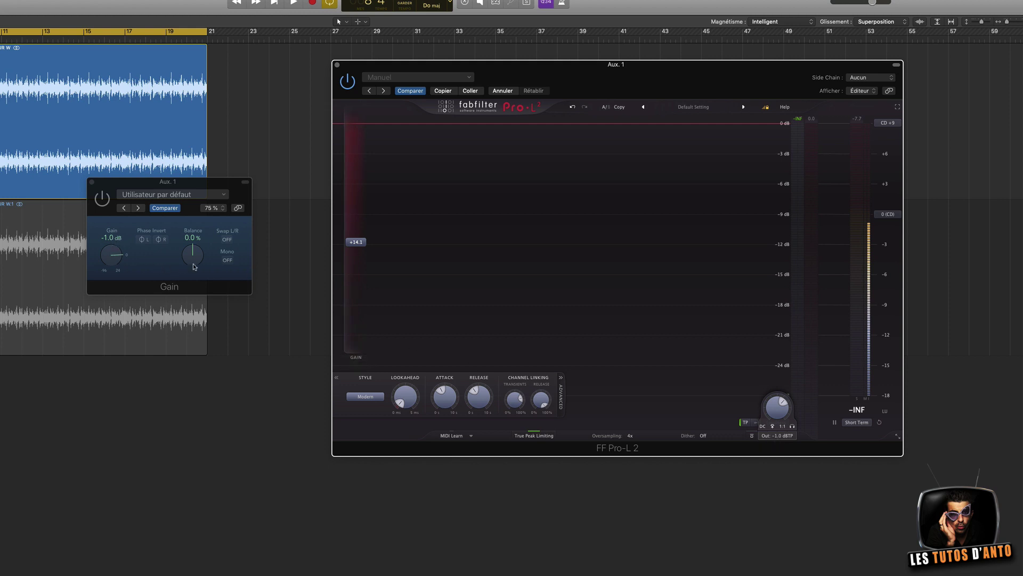
drag(194, 182, 536, 260)
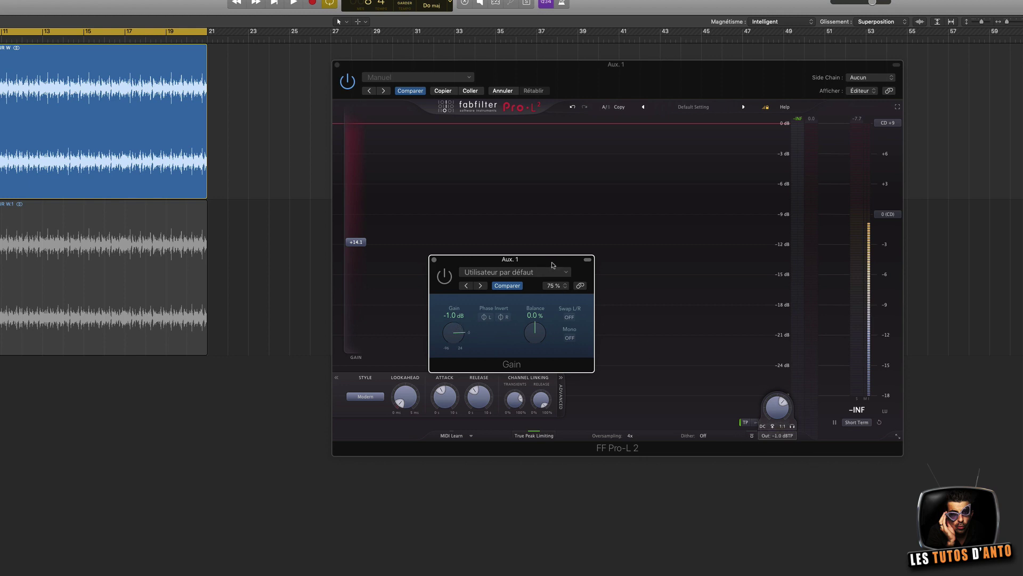
drag(553, 266, 605, 481)
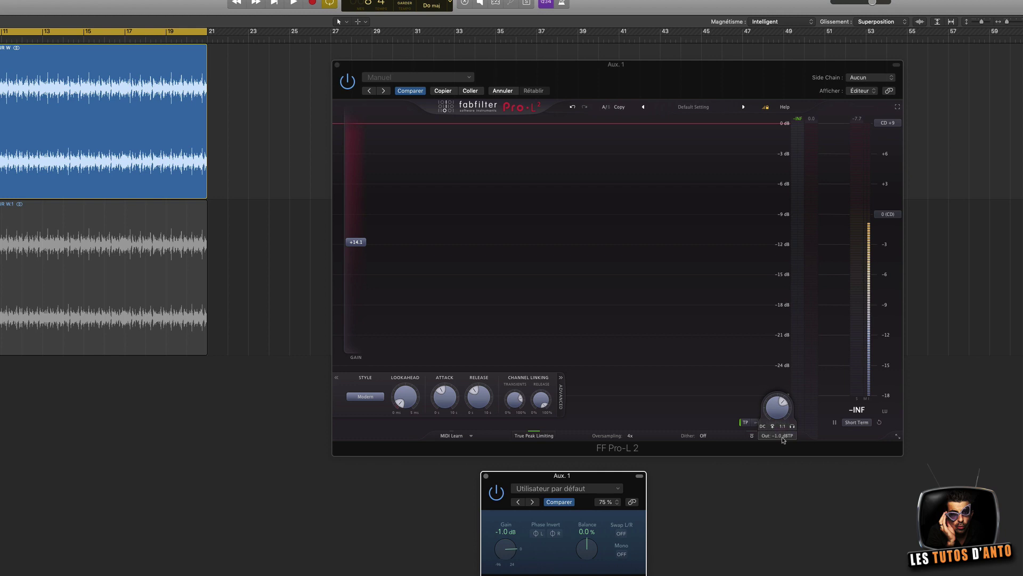
Set the limiter's output level to 0 dBTP, then fine-tune it to -0.1 dBTP.
click(783, 437)
text(0)
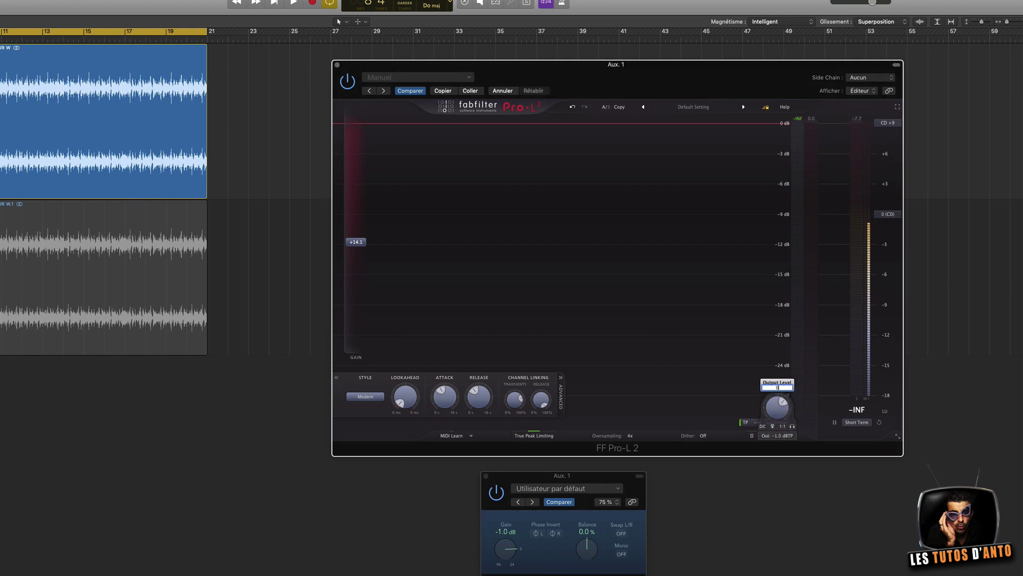
key(Return)
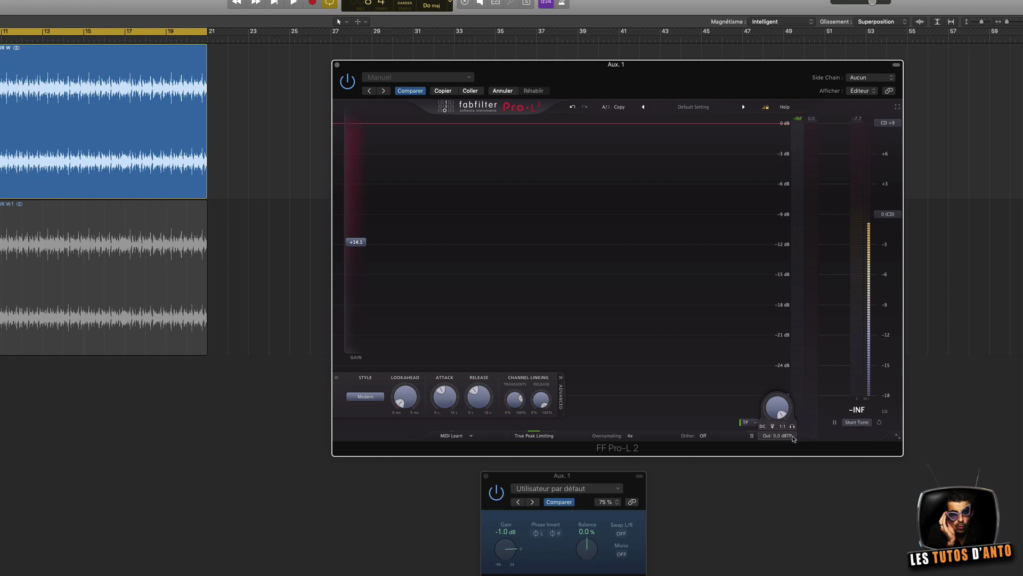
mouse_move(776, 412)
Switch to EXPOSE and compare the true peak readings of COME COME GAIN - 1 and COME COME PRO L2 - 1.
click(586, 570)
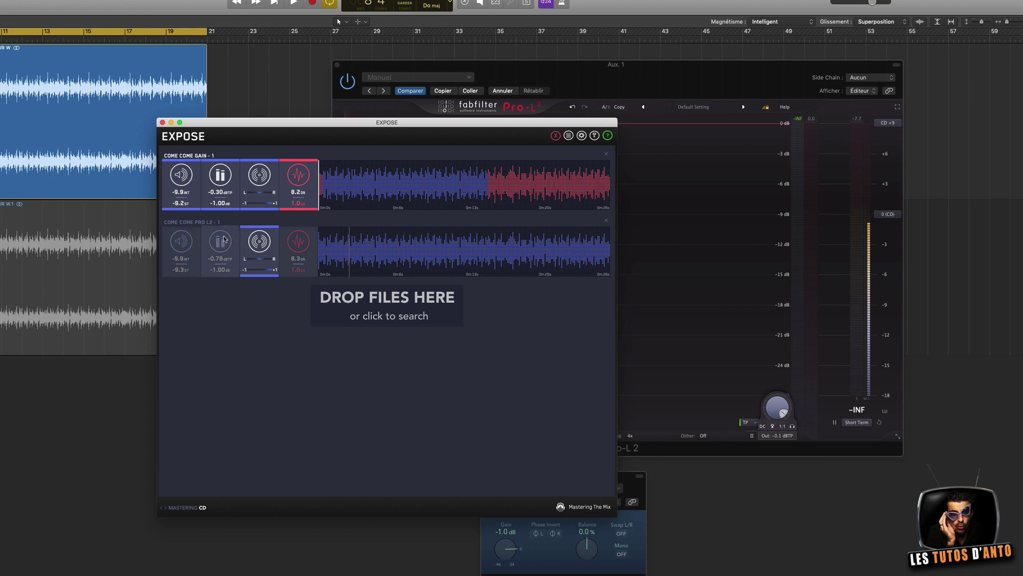
click(212, 226)
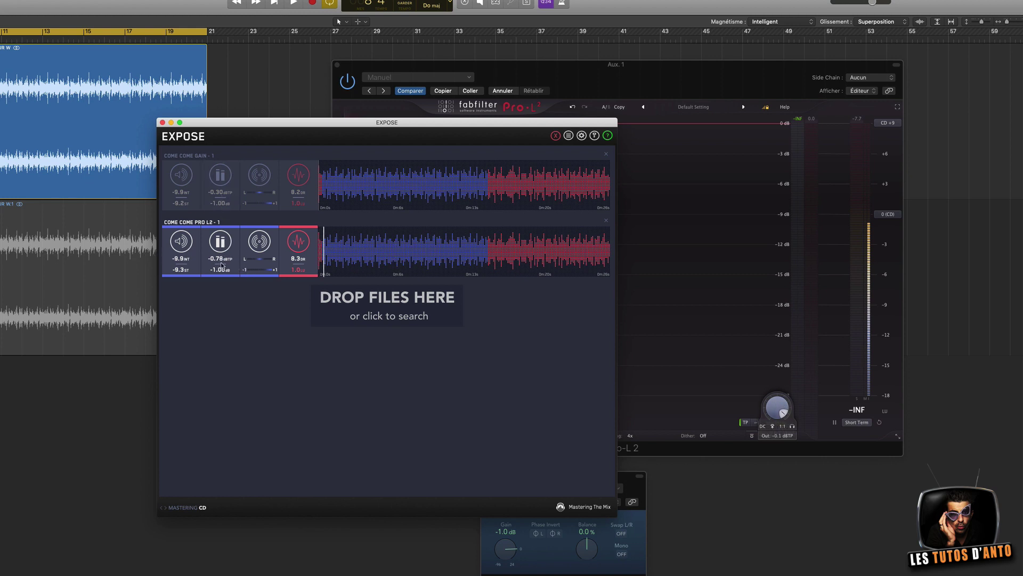
click(231, 170)
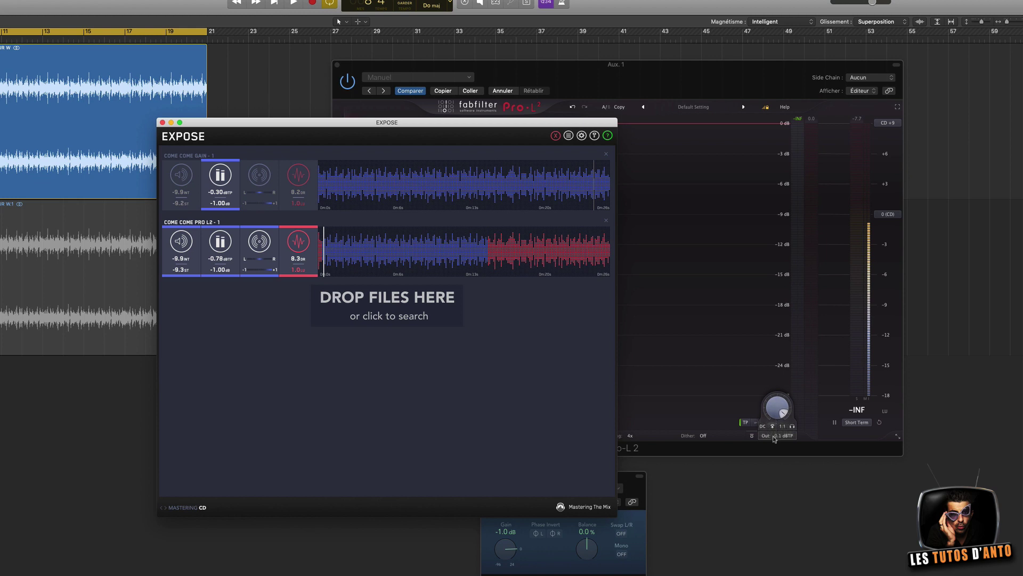
Return to the Gain and Pro-L 2 plug-in windows and check the limiter's exact output level.
click(534, 546)
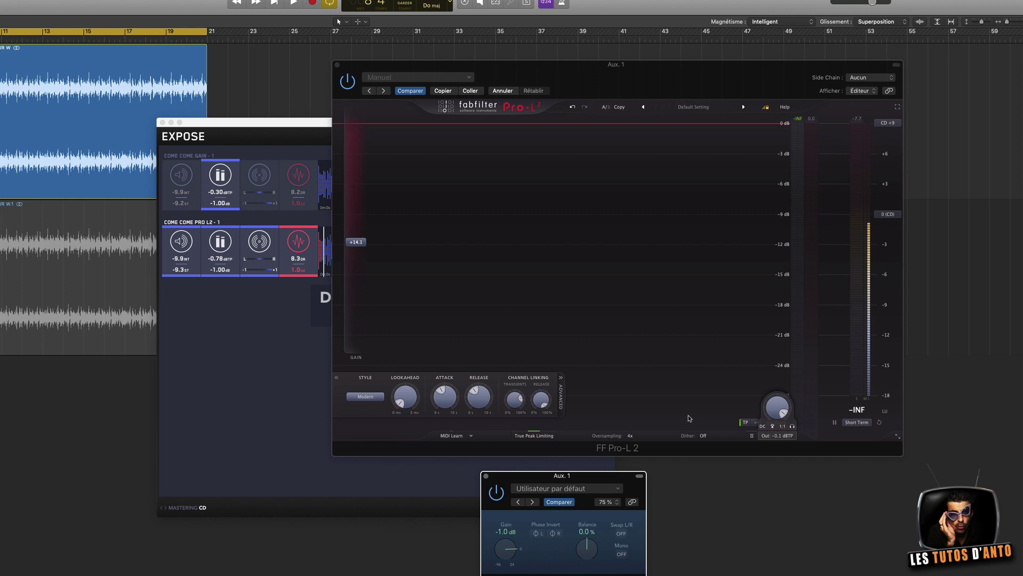
click(814, 450)
mouse_move(780, 396)
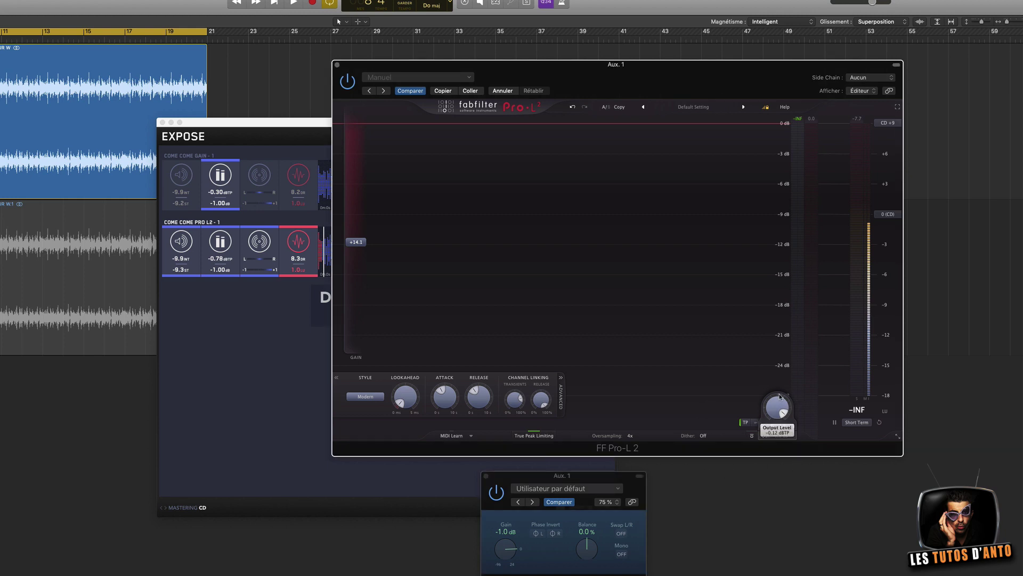
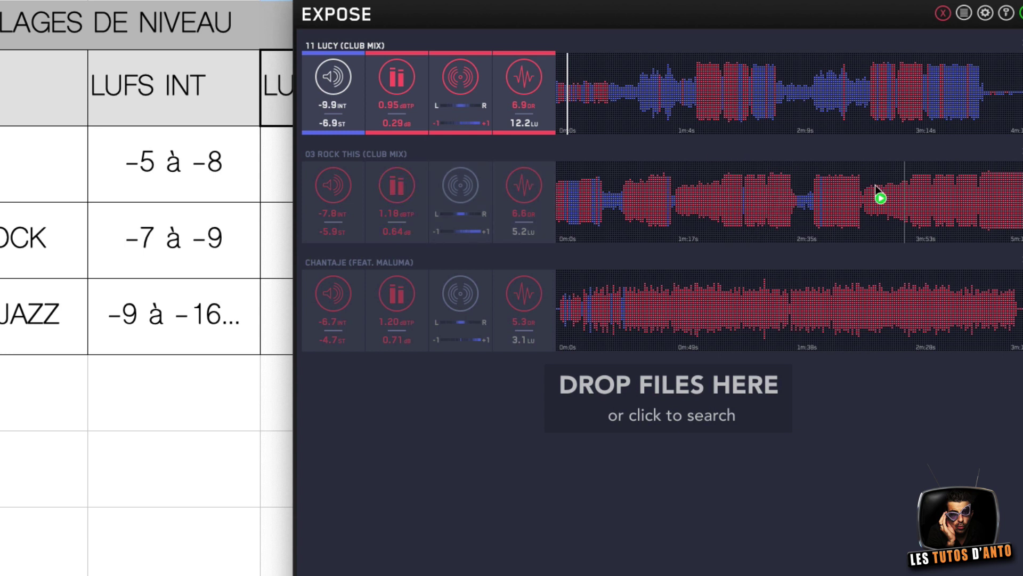
Isolate the loudness analysis of 03 ROCK THIS (CLUB MIX) in EXPOSE to examine where its waveform is flagged.
click(511, 170)
click(357, 169)
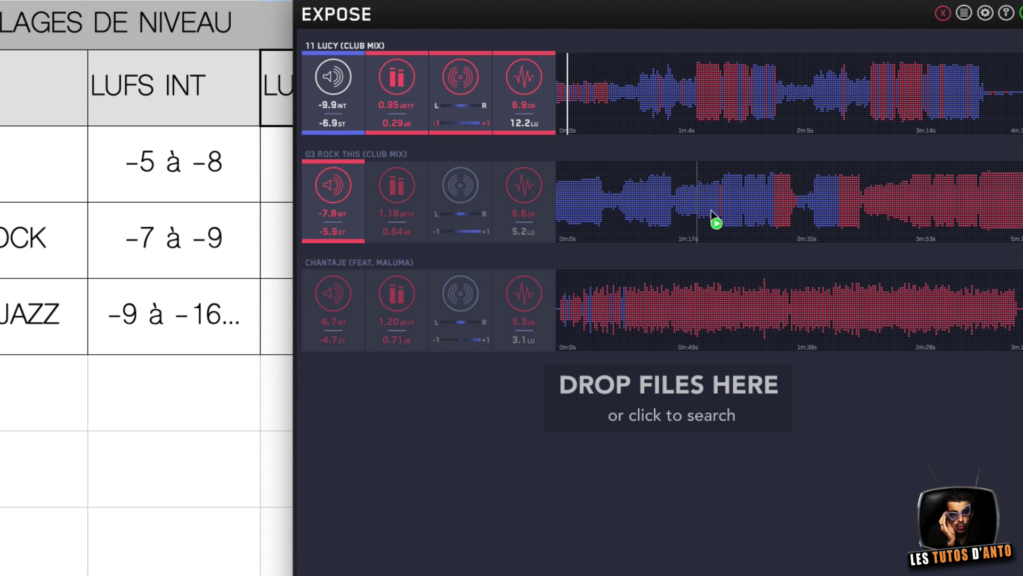
click(746, 126)
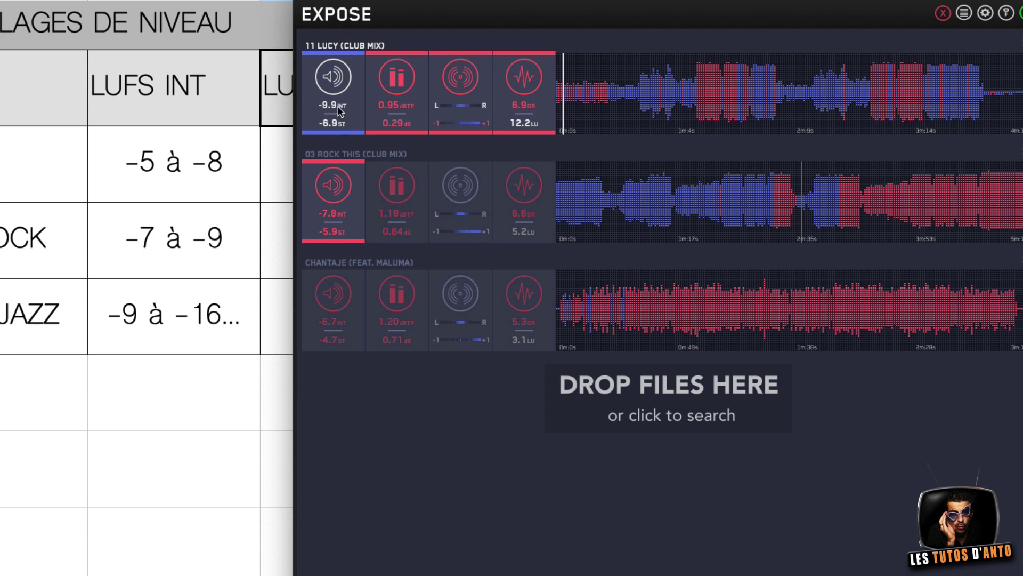
Examine the intro and the first loud section of 11 LUCY (CLUB MIX) against its integrated and short-term loudness.
click(666, 94)
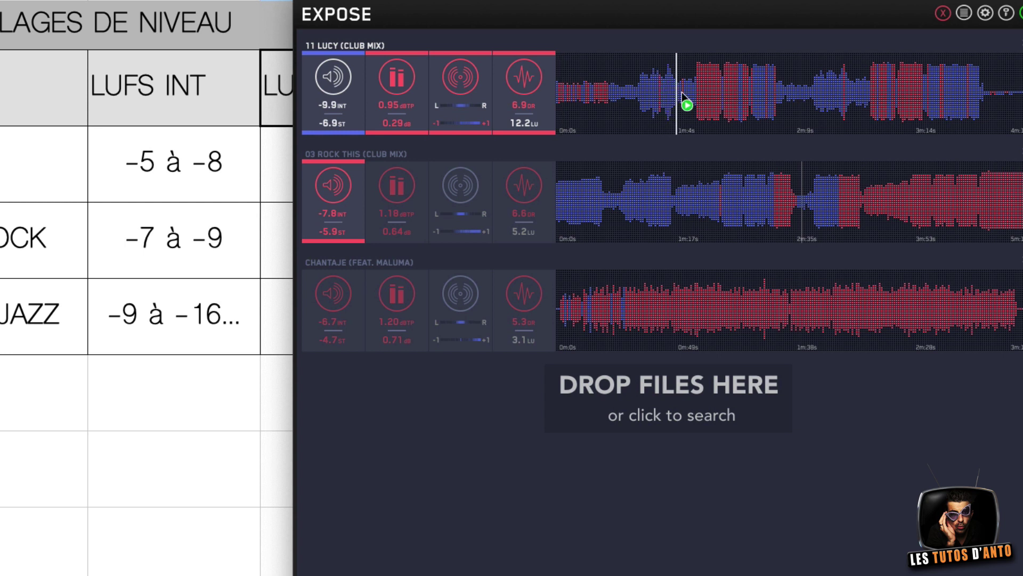
click(609, 112)
click(718, 93)
click(598, 92)
click(612, 94)
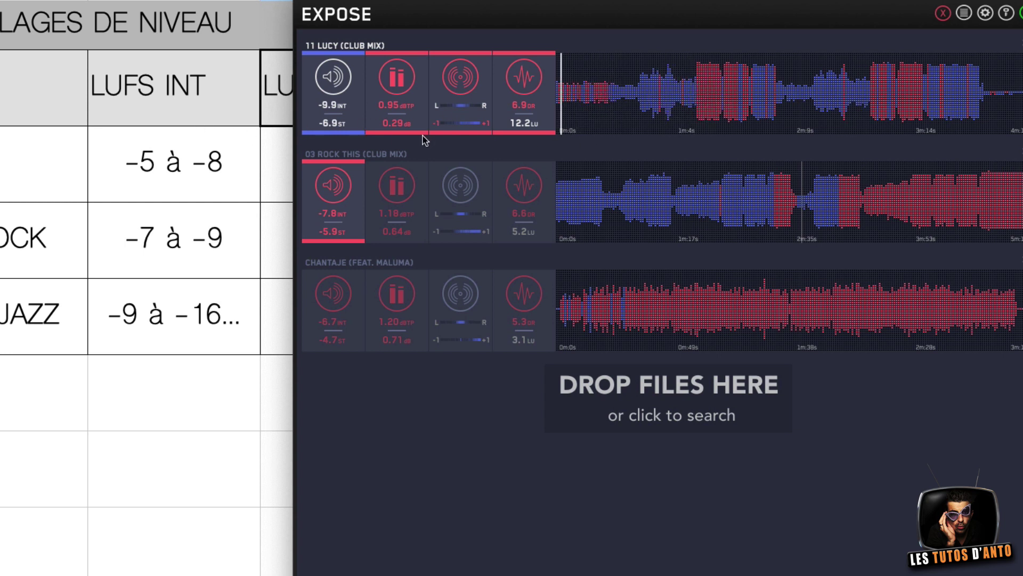
click(599, 96)
drag(598, 95, 560, 95)
click(603, 99)
Compare quiet and loud passages across 03 ROCK THIS (CLUB MIX), the second half of 11 LUCY (CLUB MIX) and CHANTAJE.
click(761, 208)
click(573, 226)
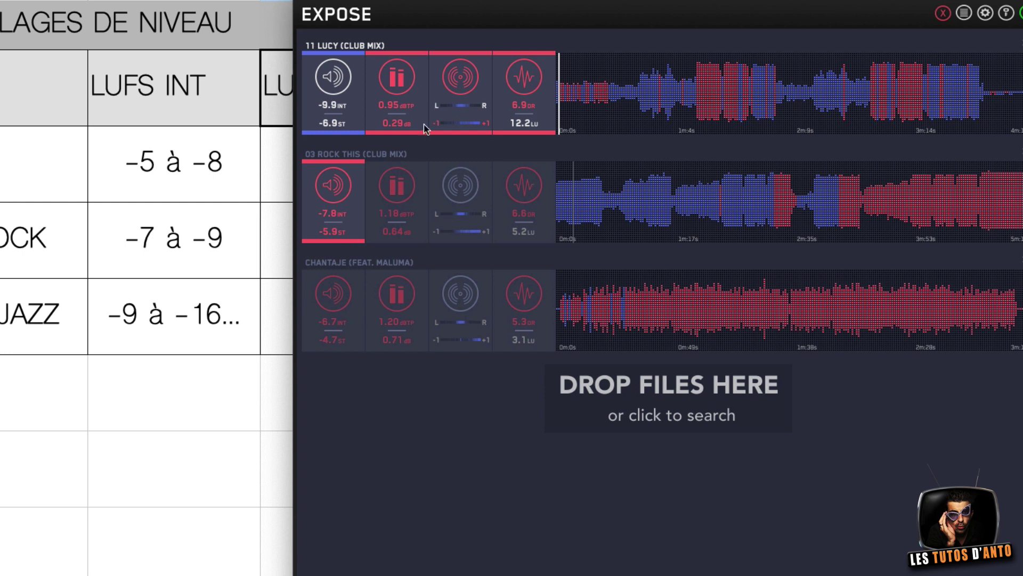
click(584, 93)
click(815, 95)
click(847, 91)
click(966, 91)
mouse_move(825, 94)
mouse_down()
mouse_move(756, 128)
mouse_move(689, 125)
mouse_move(716, 117)
mouse_move(715, 104)
mouse_move(753, 114)
mouse_move(863, 80)
mouse_move(938, 96)
mouse_move(835, 106)
mouse_up()
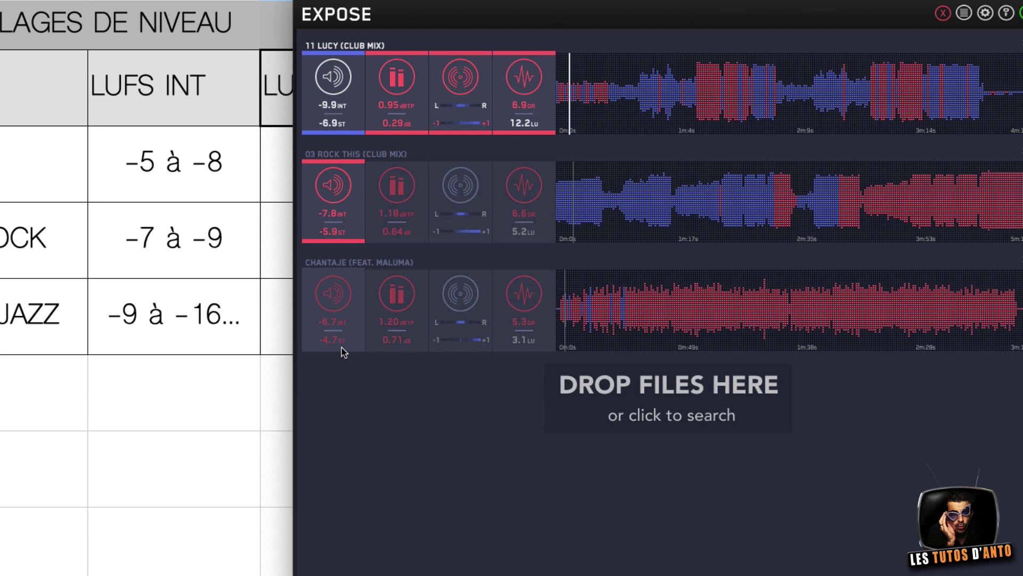
click(937, 315)
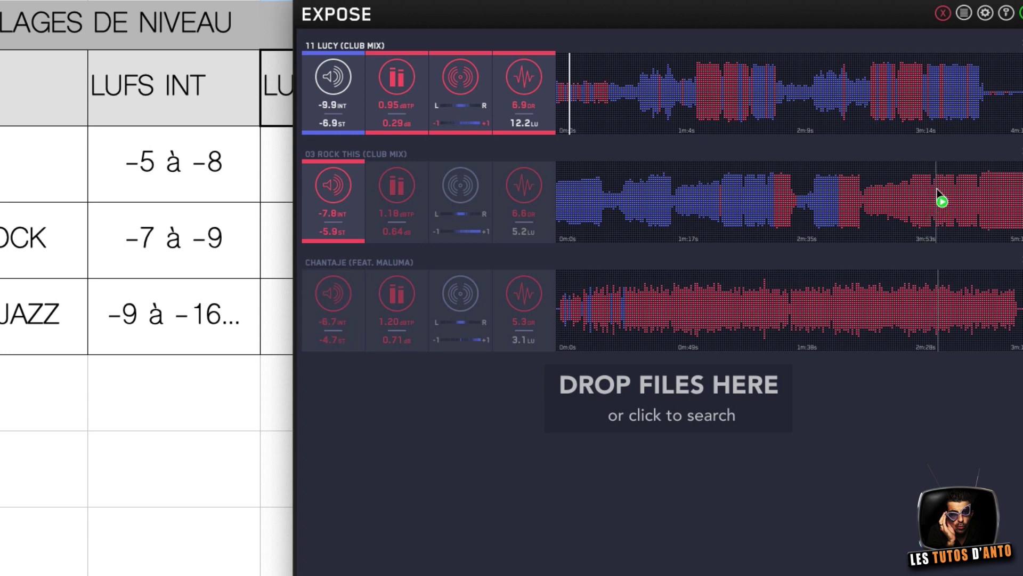
click(725, 219)
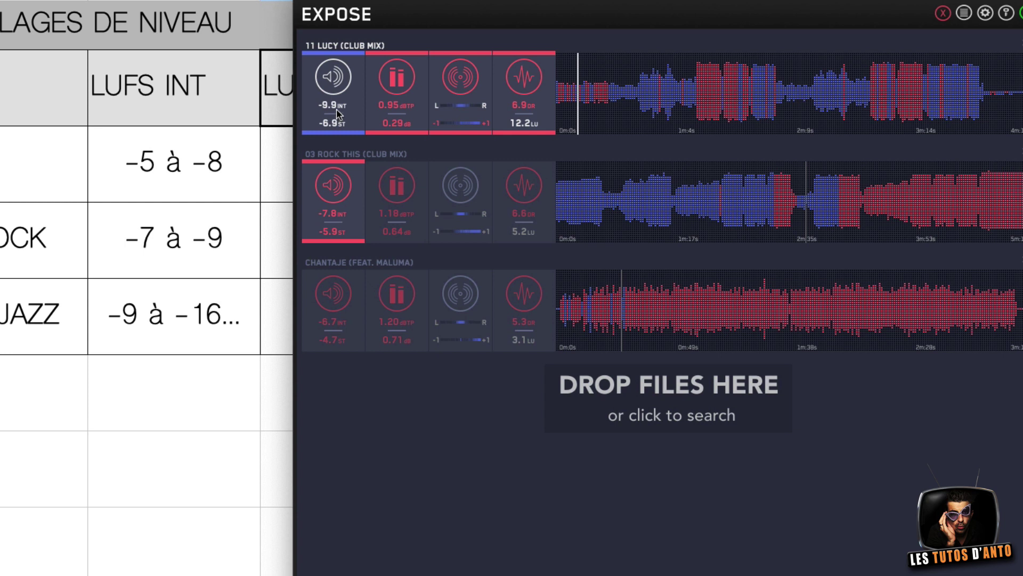
Switch to the level range spreadsheet and review the ELECTRO EDM cells for LUFS INT and LUFS ST (refrain).
click(211, 402)
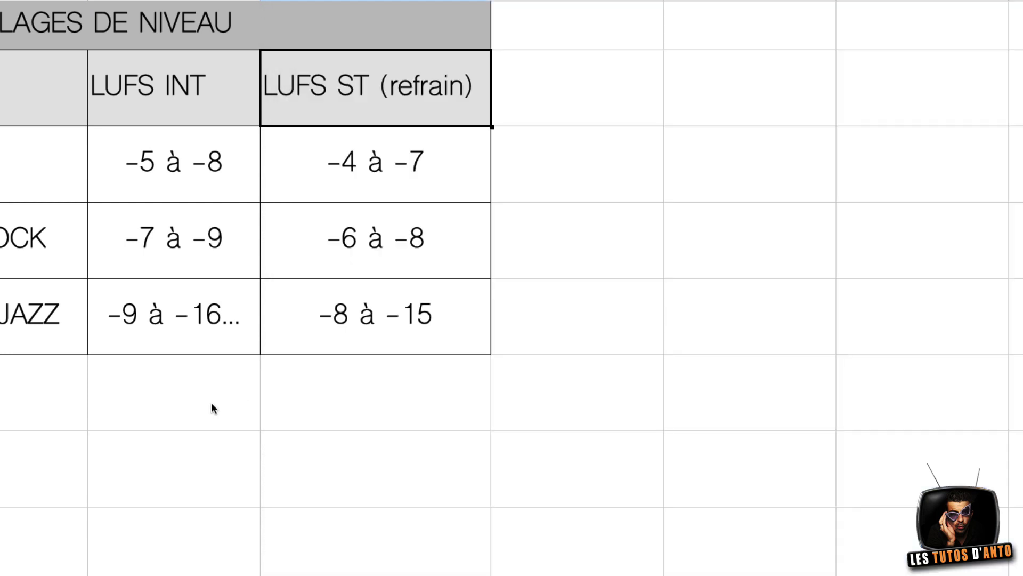
click(240, 173)
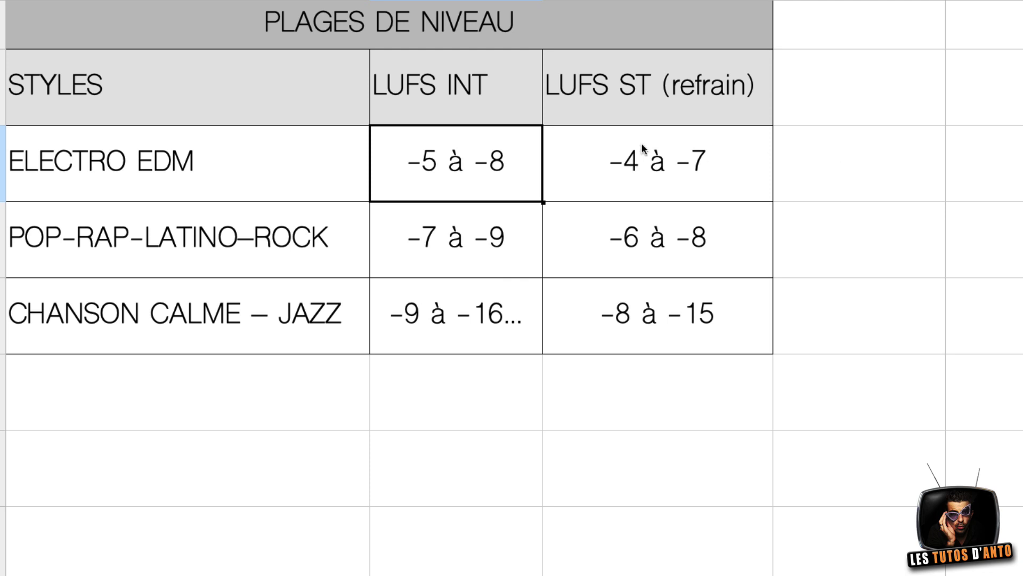
click(723, 147)
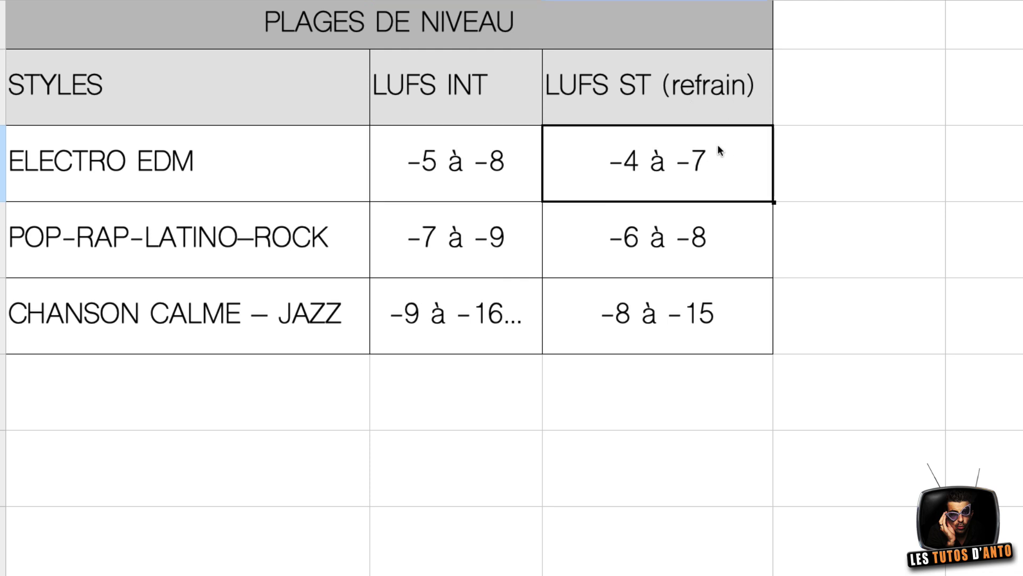